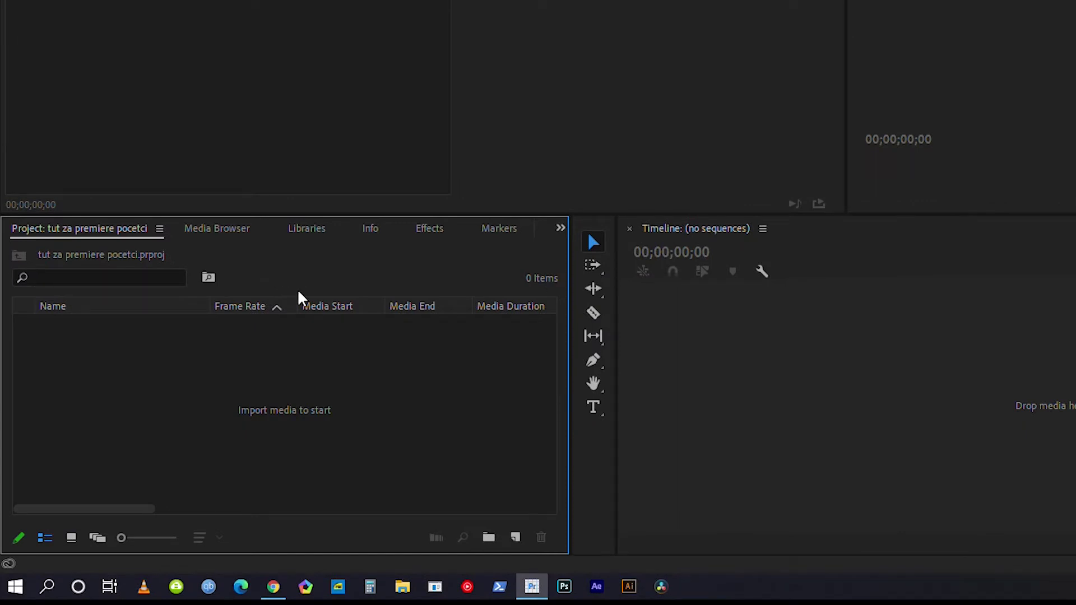
# Import 2020.04.07-22.40.mp4 into the project and play it in the Source monitor.
pyautogui.rightClick(282, 379)
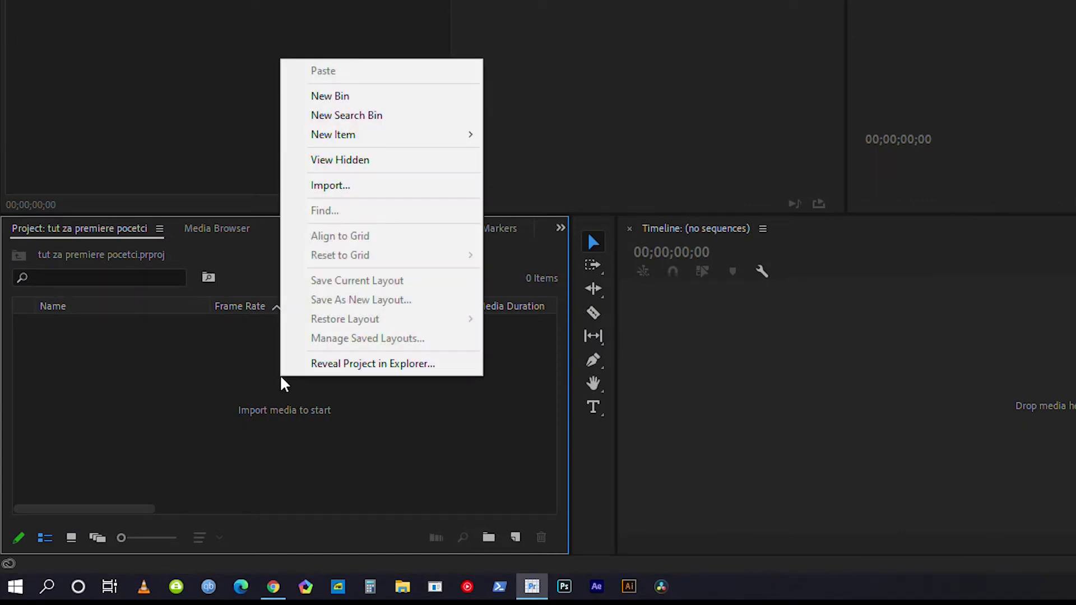
pyautogui.click(347, 186)
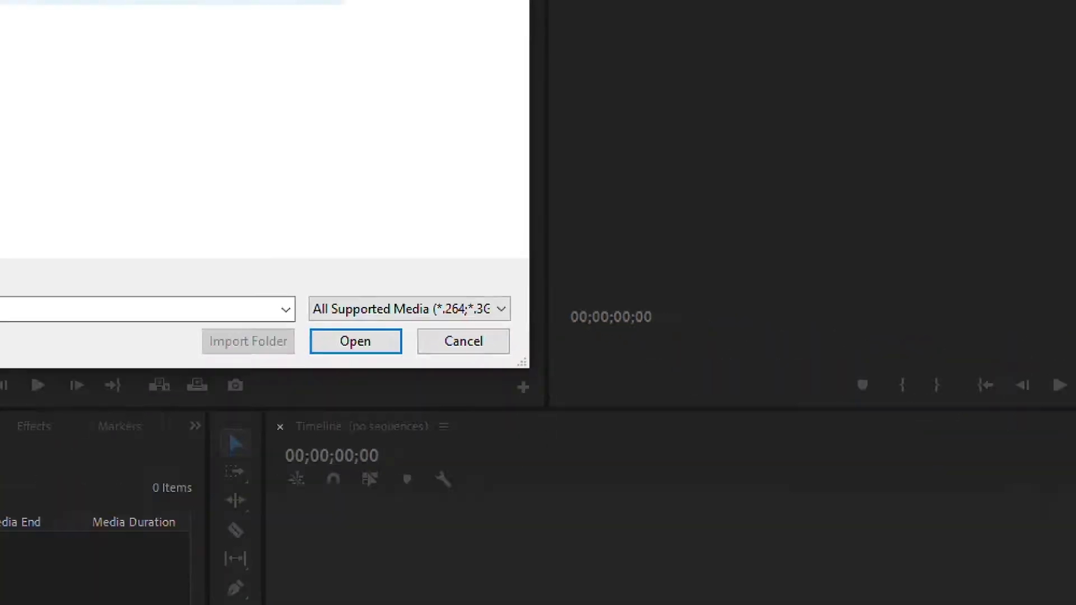
pyautogui.doubleClick(182, 105)
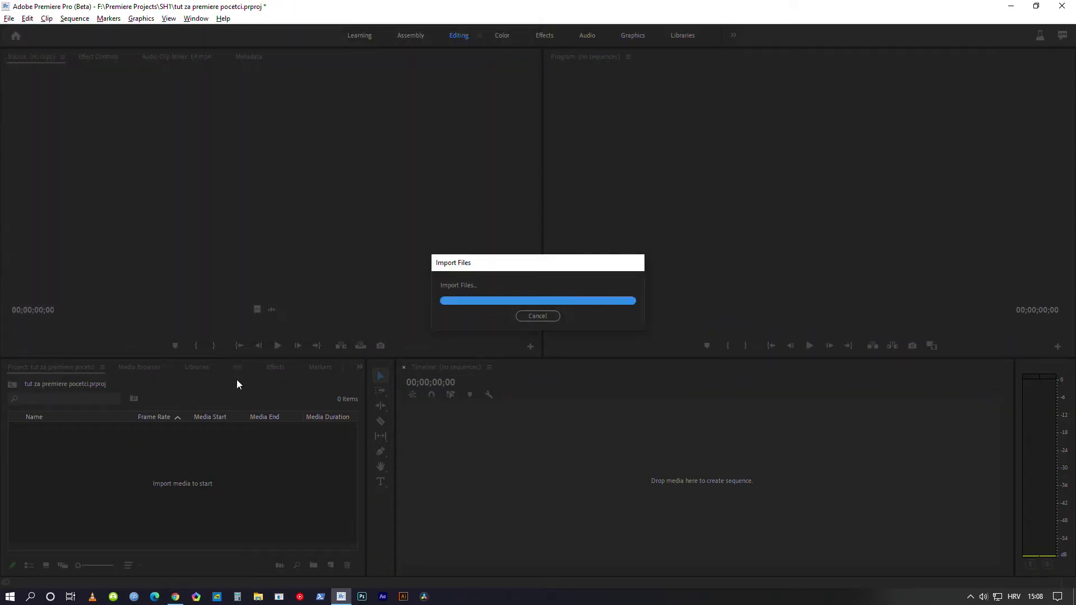
pyautogui.doubleClick(280, 429)
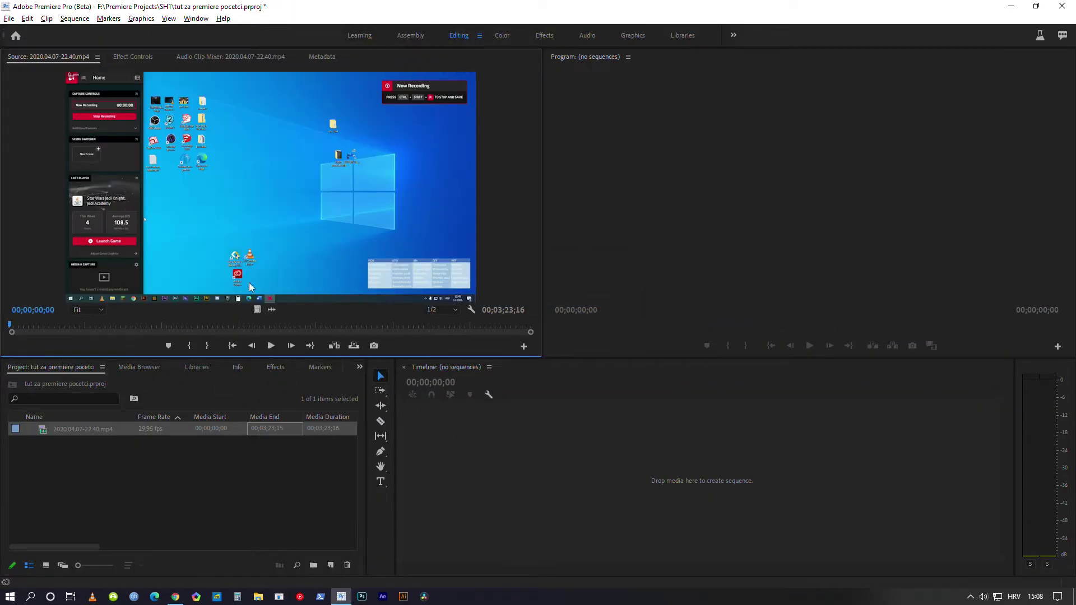
pyautogui.click(271, 346)
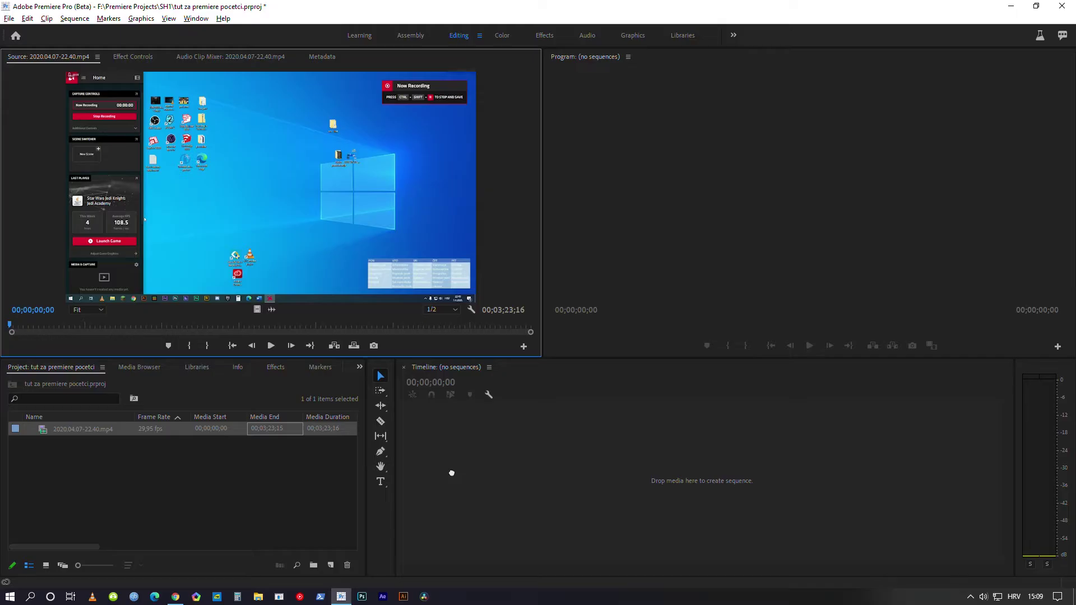
# Drag the clip onto the empty Timeline to build the 2020.04.07-22.40 sequence, then scrub to about 36 seconds.
pyautogui.moveTo(272, 309); pyautogui.dragTo(449, 473)
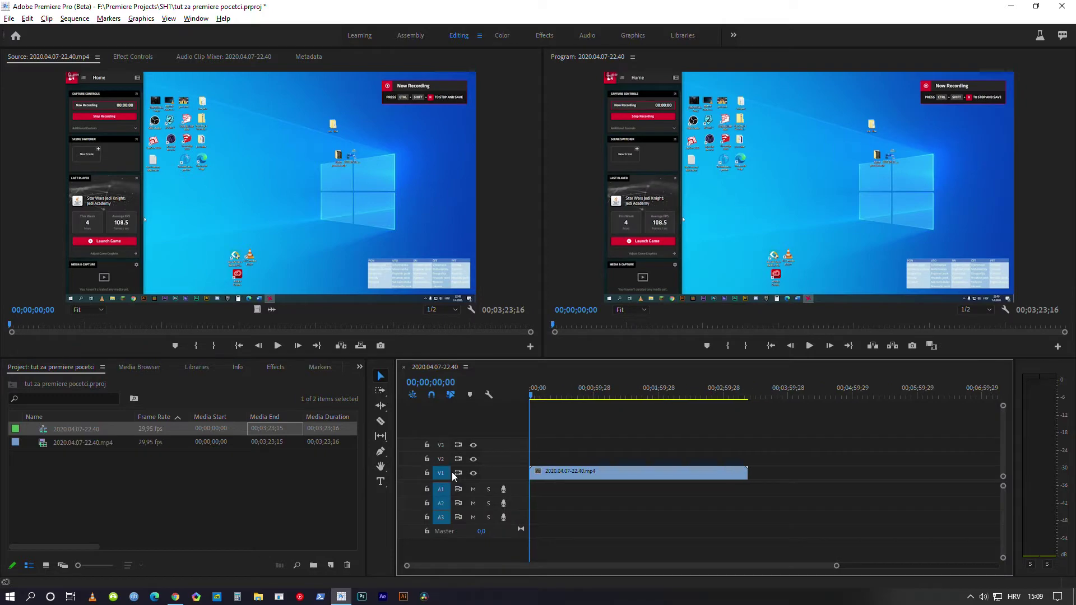
pyautogui.click(531, 399)
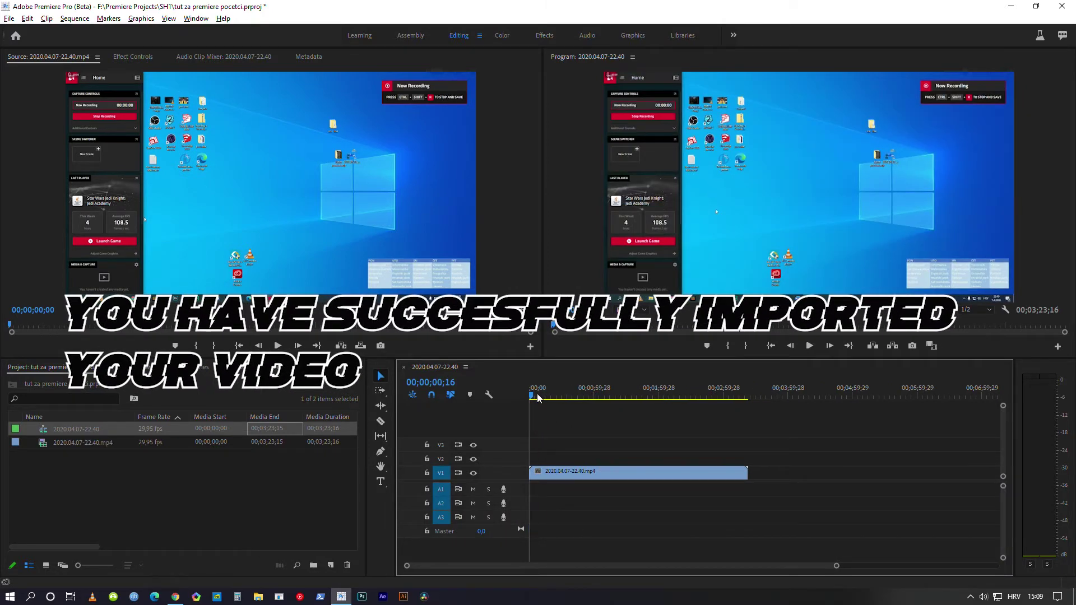
pyautogui.moveTo(537, 399)
pyautogui.mouseDown()
pyautogui.moveTo(572, 398)
pyautogui.moveTo(543, 398)
pyautogui.mouseUp()
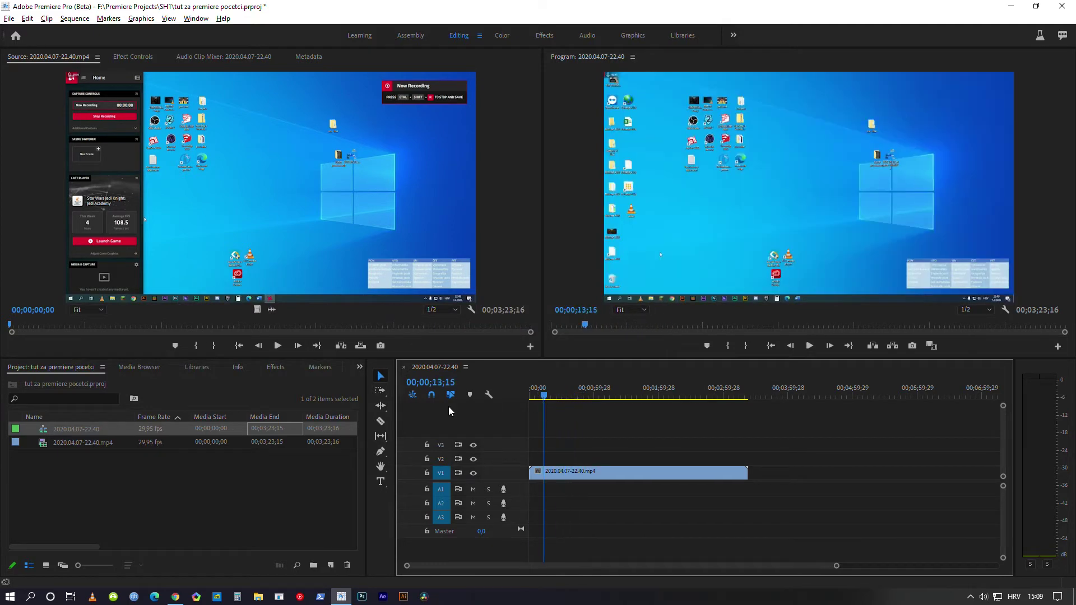
# Cut the V1 clip with the Razor tool at four points starting around 10 seconds.
pyautogui.click(381, 422)
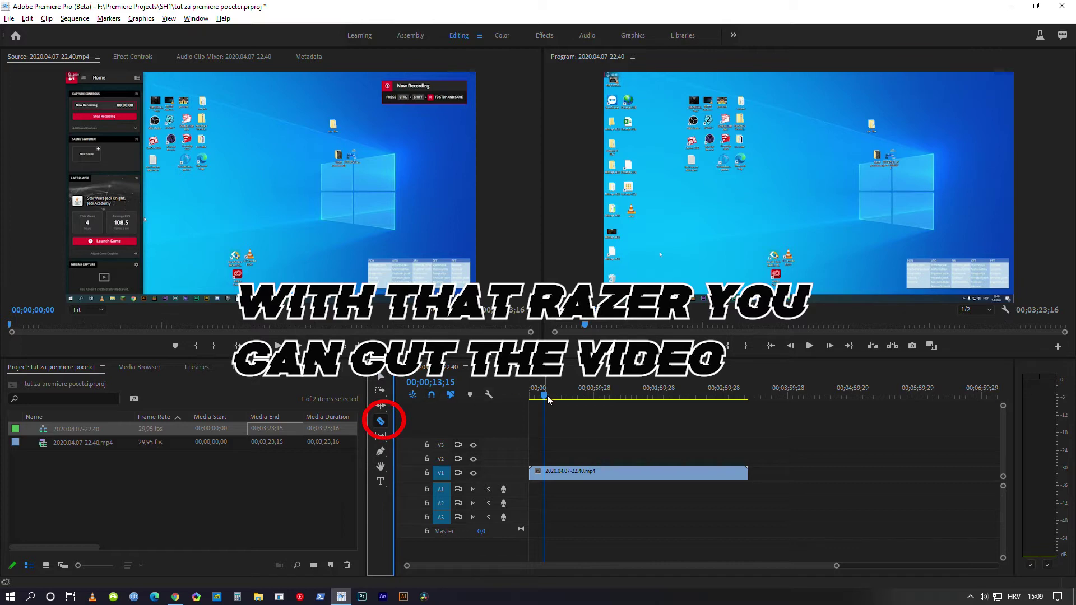
pyautogui.moveTo(545, 399); pyautogui.dragTo(541, 399)
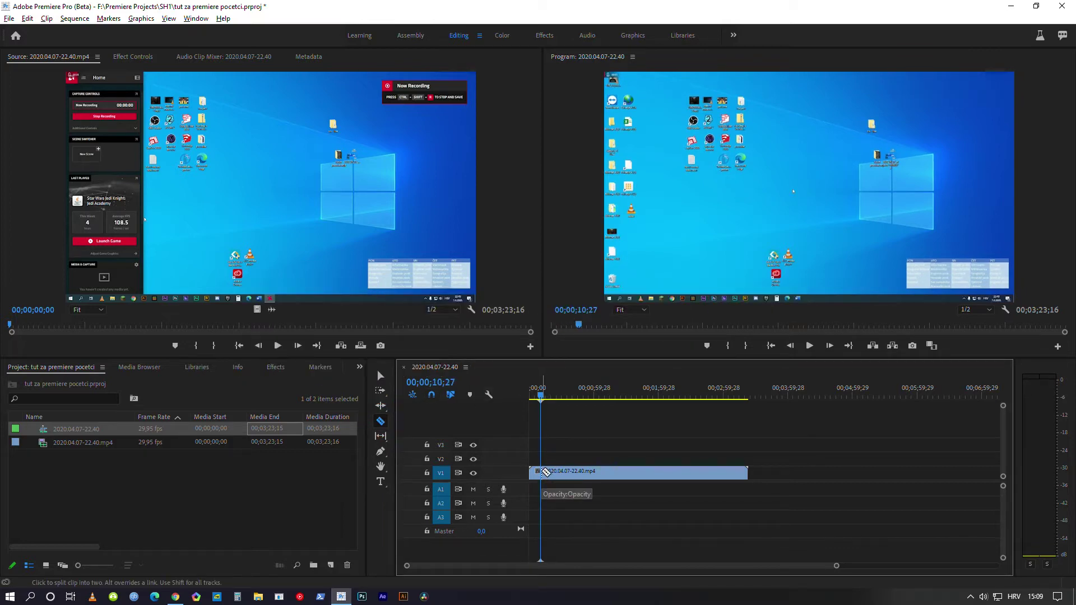
pyautogui.click(541, 472)
pyautogui.click(572, 472)
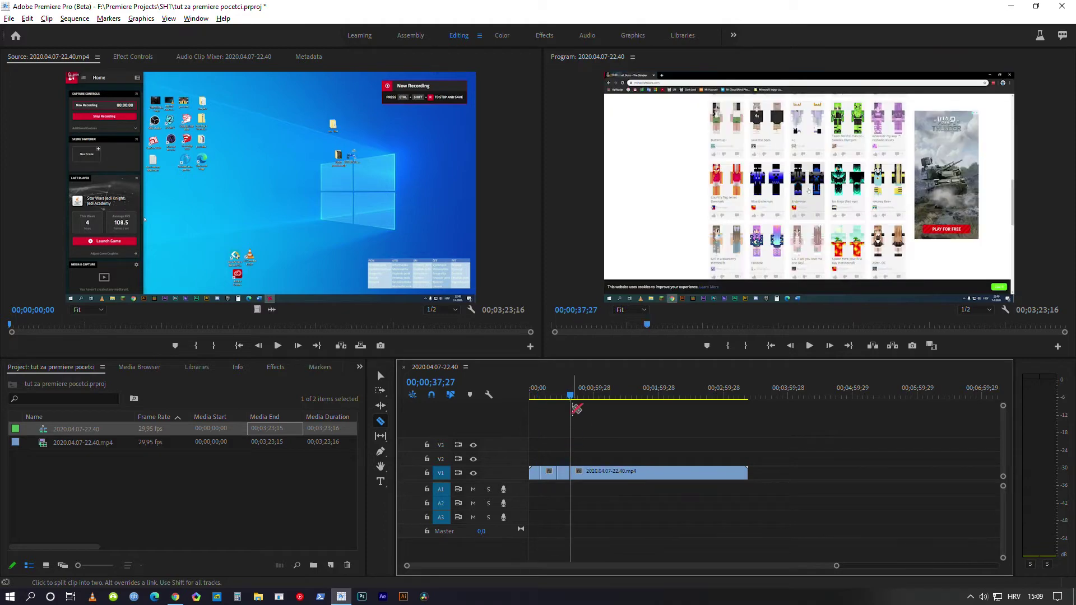
pyautogui.click(600, 472)
pyautogui.click(607, 472)
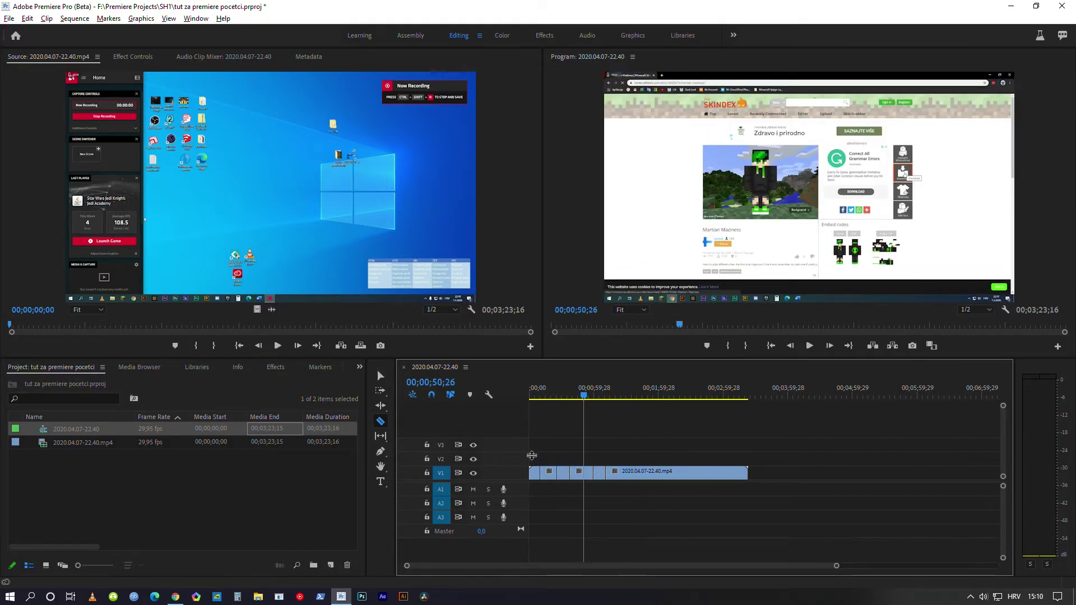
# Ripple-delete the piece between two cuts, shrinking the sequence to 00;03;01;22, and play back from 33 seconds.
pyautogui.rightClick(579, 474)
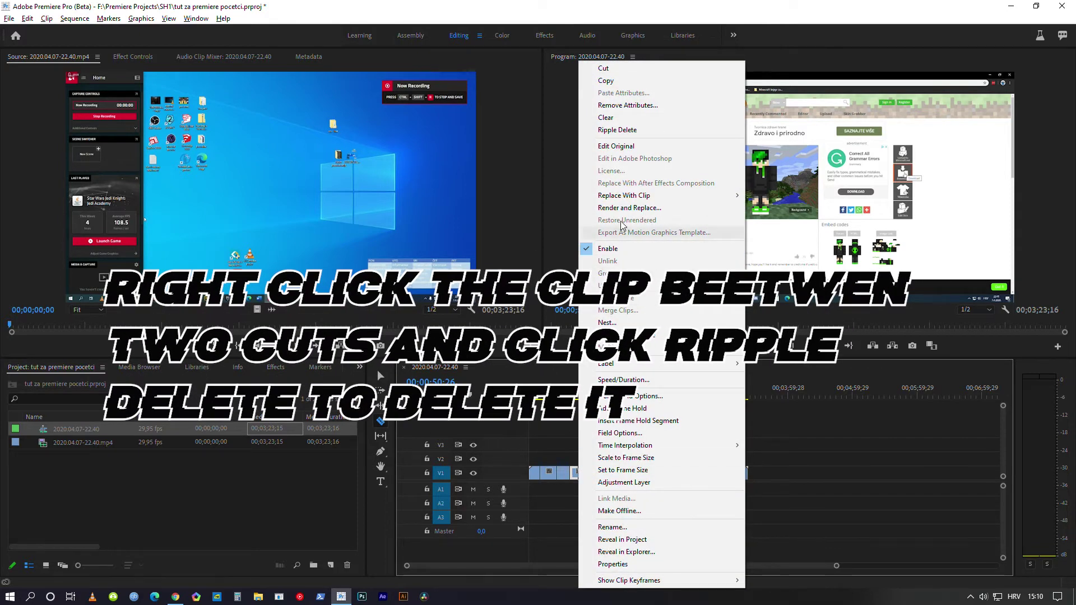
pyautogui.click(652, 135)
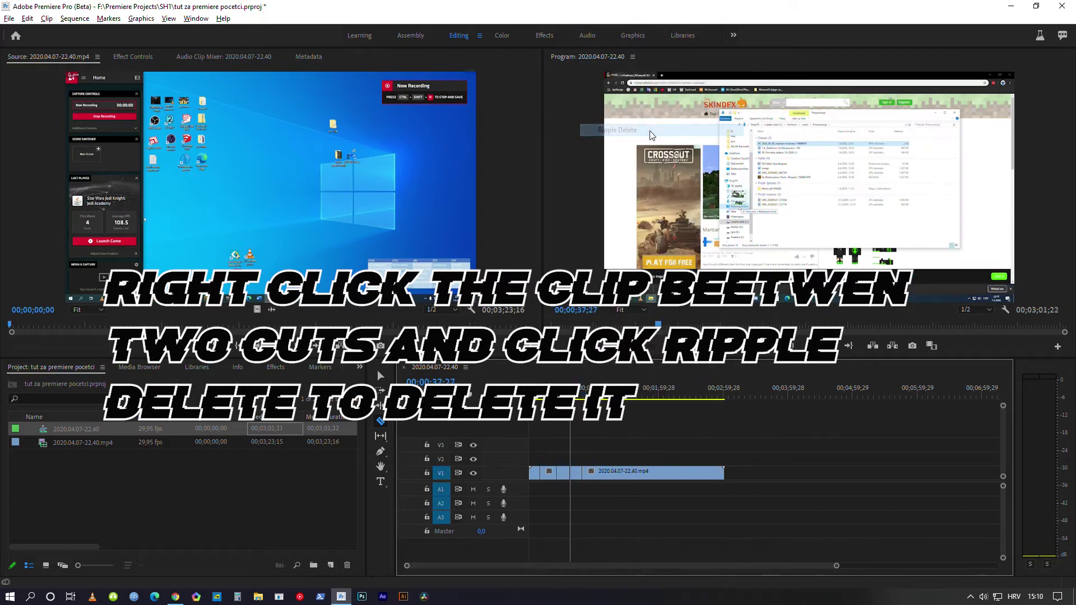
pyautogui.moveTo(572, 398); pyautogui.dragTo(566, 398)
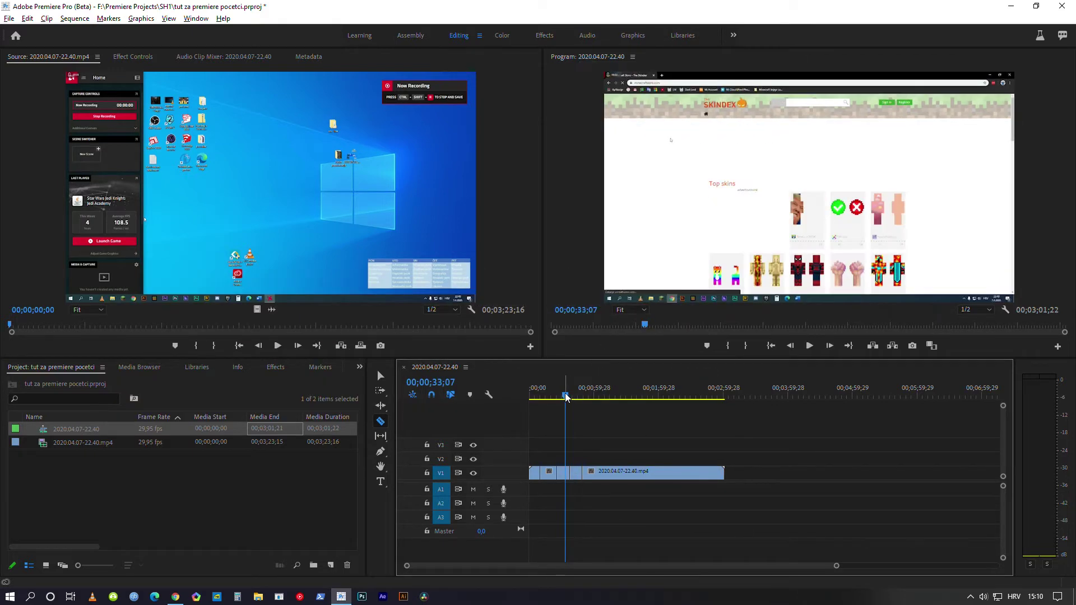
pyautogui.press('space')
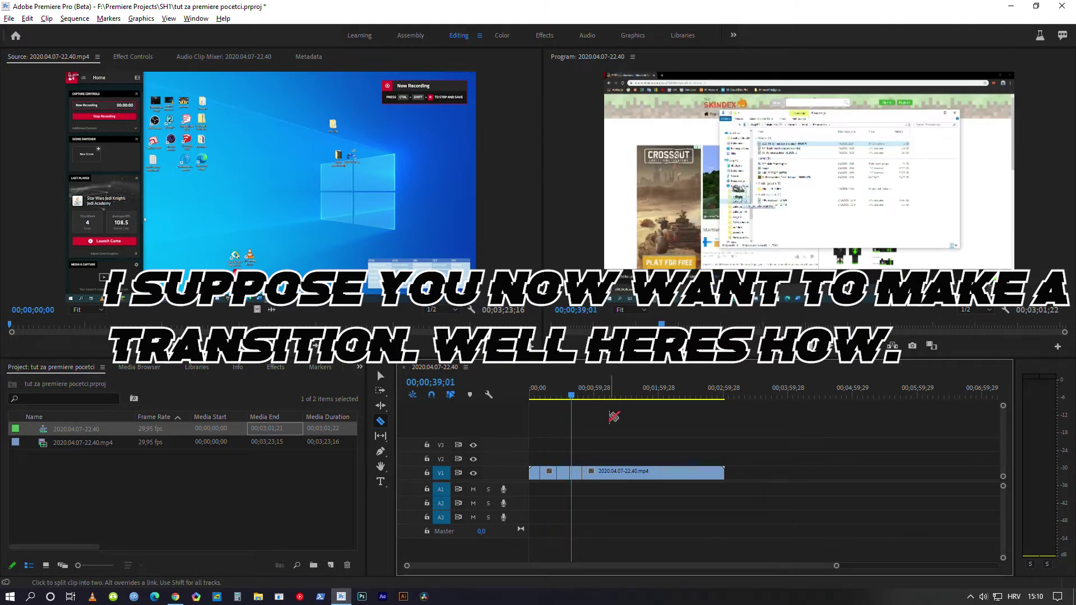
pyautogui.press('space')
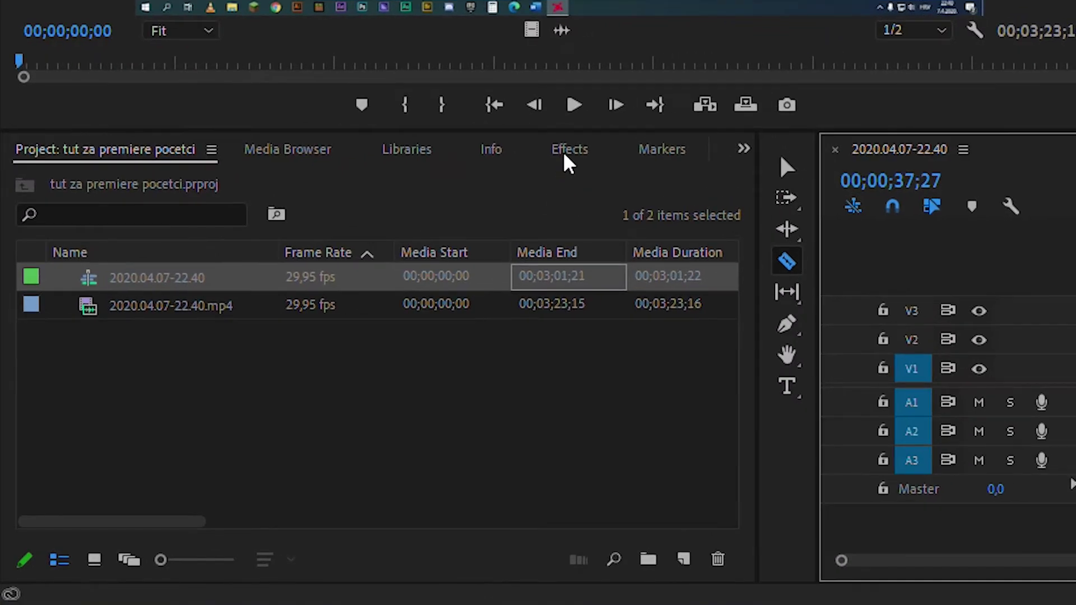
# Drag Cross Zoom from Video Transitions > Zoom onto the V1 edit point and play it back.
pyautogui.click(569, 151)
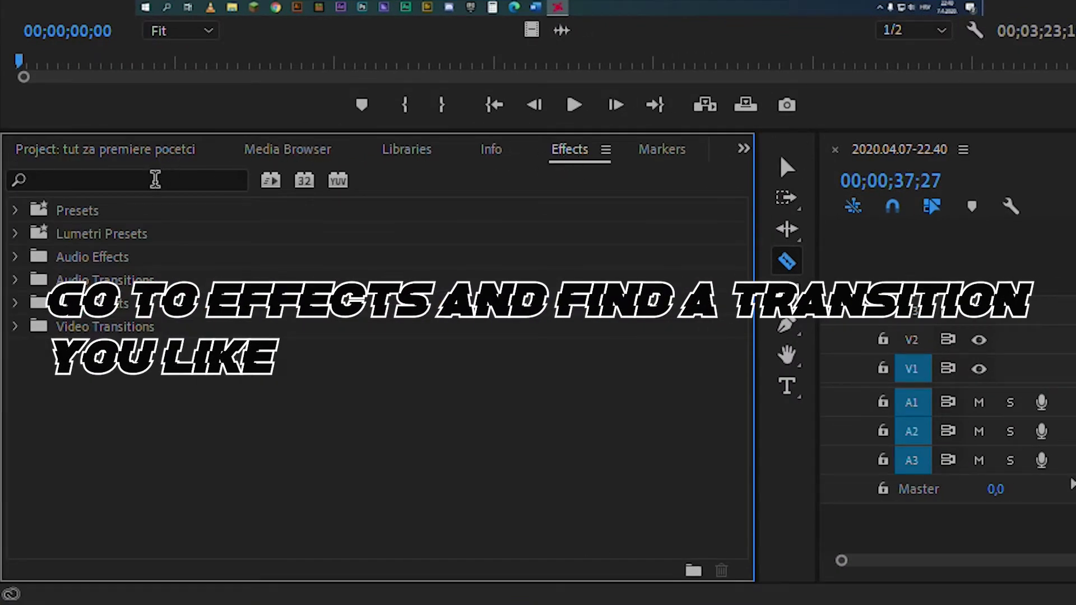
pyautogui.click(122, 181)
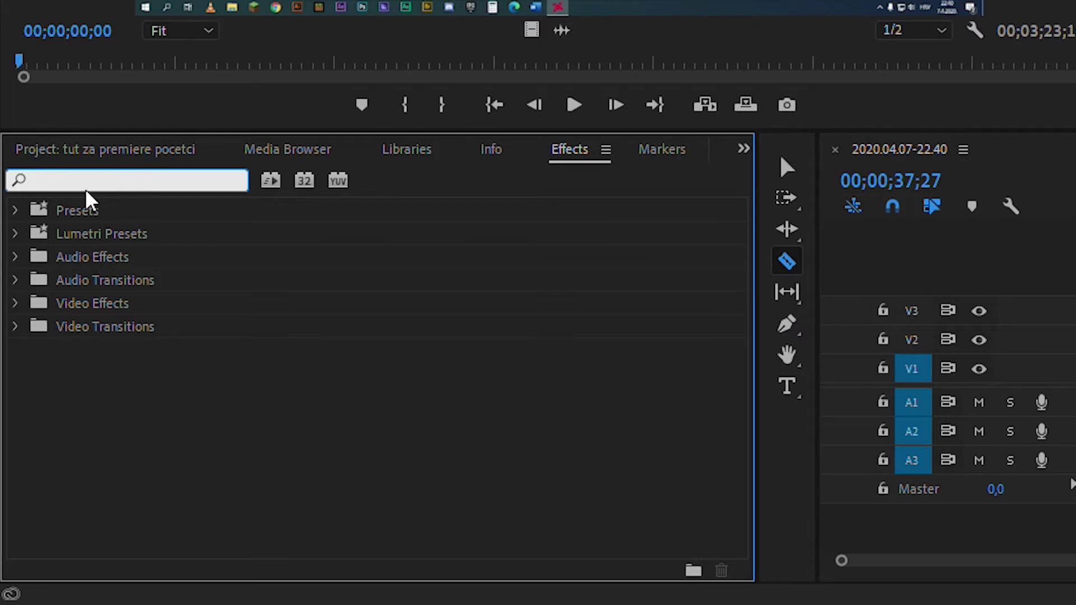
pyautogui.click(18, 327)
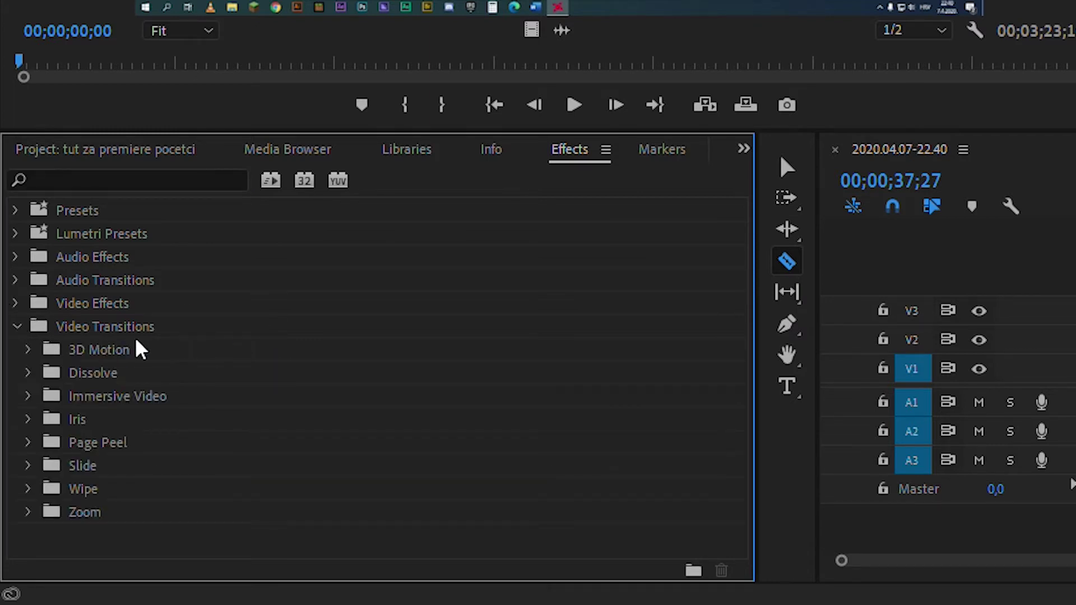
pyautogui.click(26, 512)
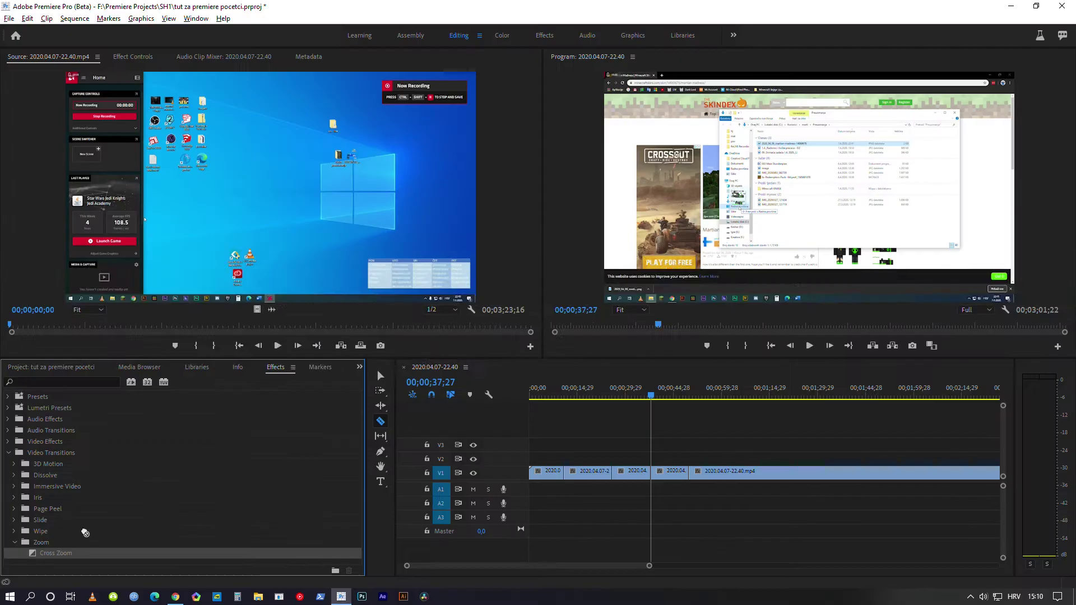
pyautogui.moveTo(86, 532); pyautogui.dragTo(652, 473)
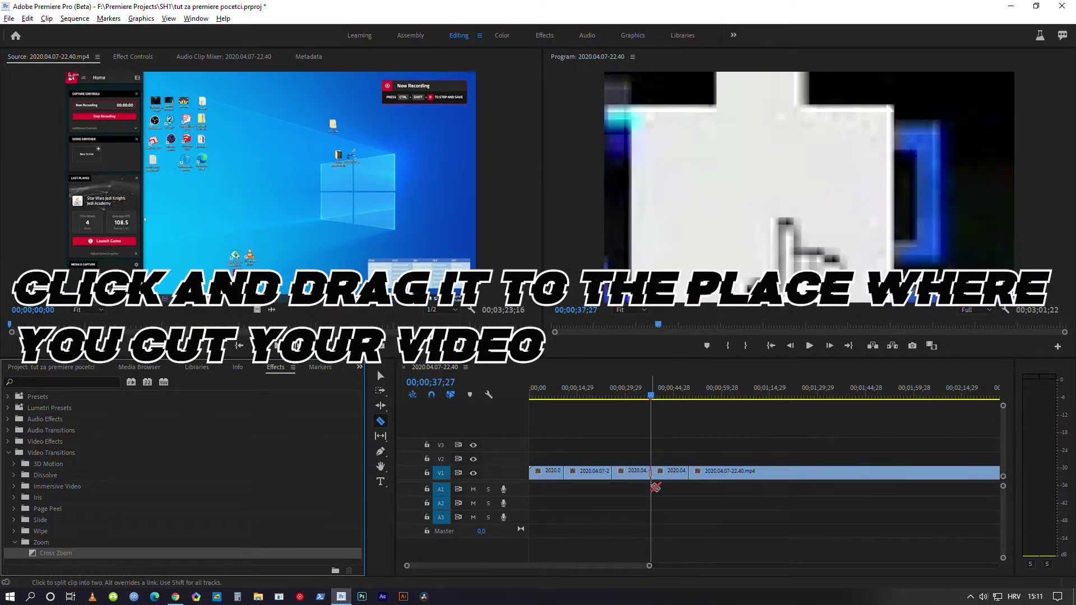
pyautogui.click(647, 397)
pyautogui.press('space')
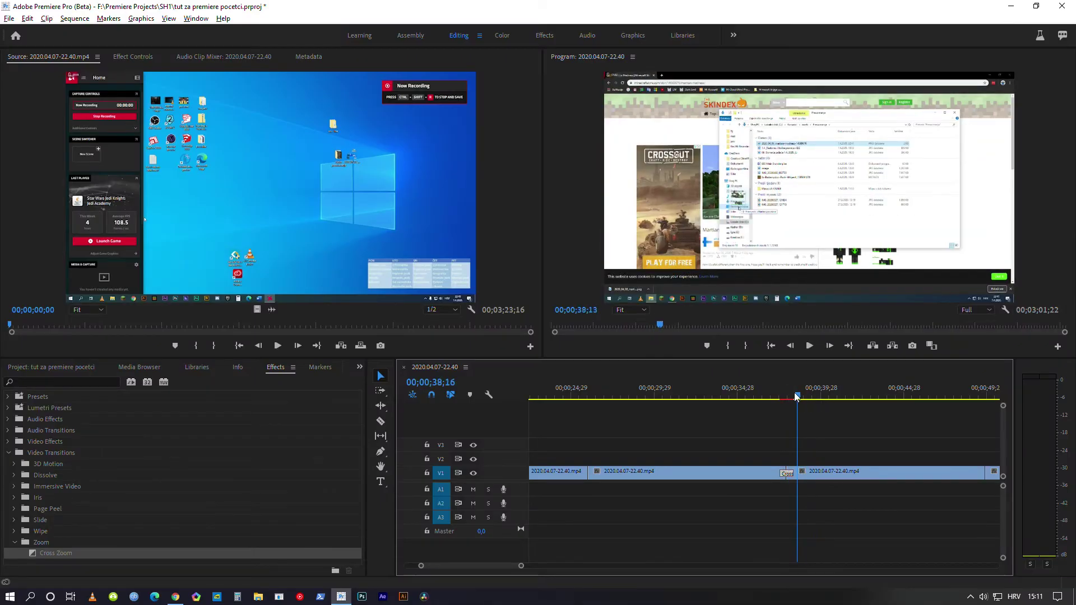
# Import the transition sound effect mp3 into the project with the playhead on the Cross Zoom cut.
pyautogui.moveTo(797, 397); pyautogui.dragTo(779, 402)
pyautogui.click(62, 367)
pyautogui.rightClick(218, 395)
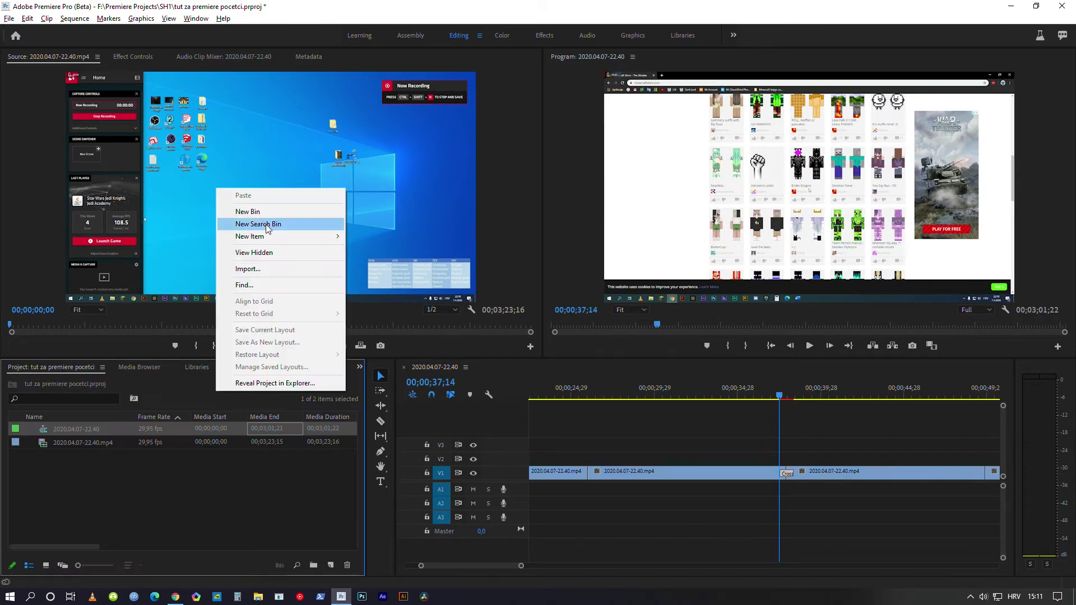
pyautogui.click(274, 273)
pyautogui.doubleClick(285, 121)
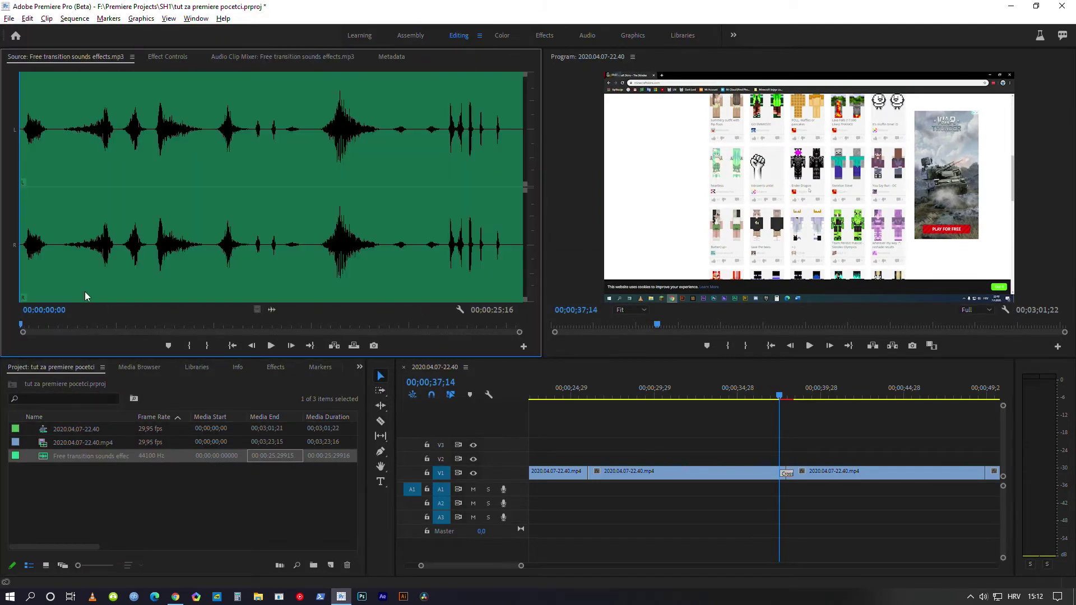
# Place the sound's first 1 second 11 frames on A1 under the Cross Zoom cut and listen back.
pyautogui.moveTo(98, 324)
pyautogui.mouseDown()
pyautogui.moveTo(20, 324)
pyautogui.moveTo(46, 324)
pyautogui.mouseUp()
pyautogui.press('i')
pyautogui.click(217, 346)
pyautogui.moveTo(271, 309); pyautogui.dragTo(786, 496)
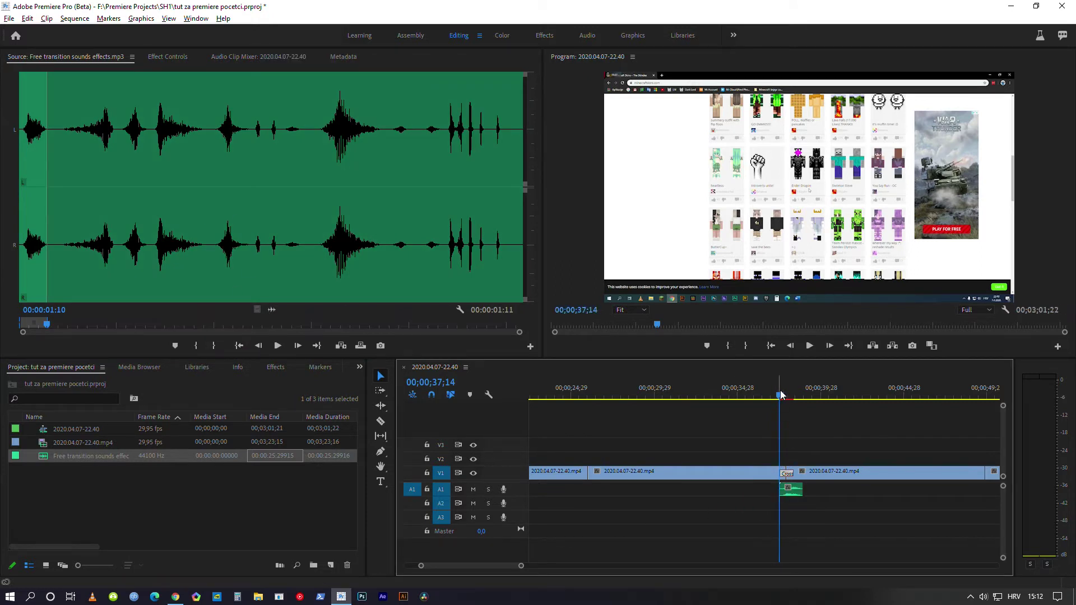
pyautogui.click(810, 346)
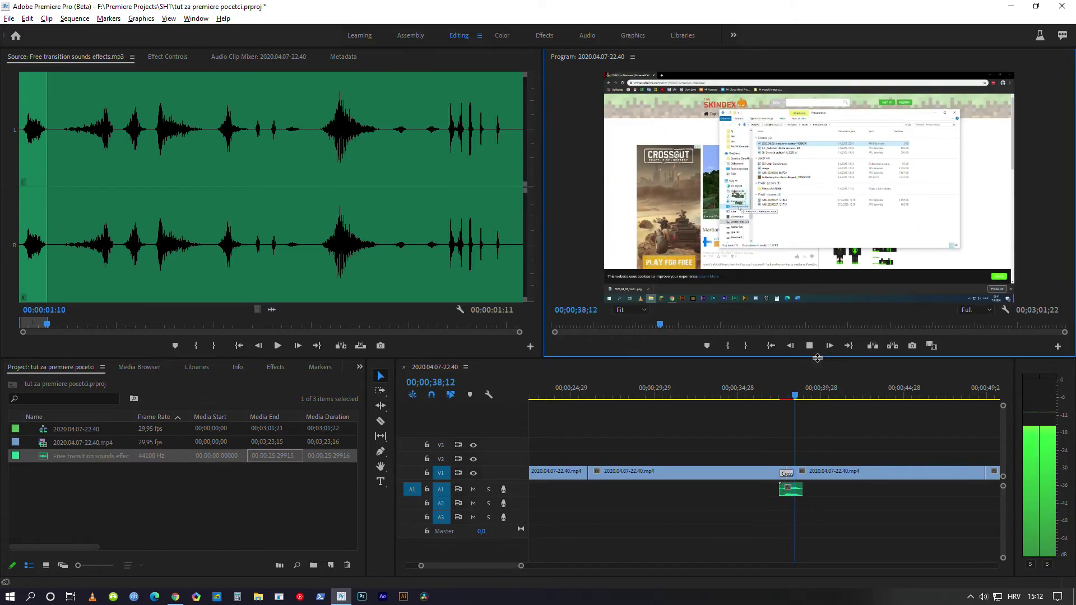
pyautogui.press('space')
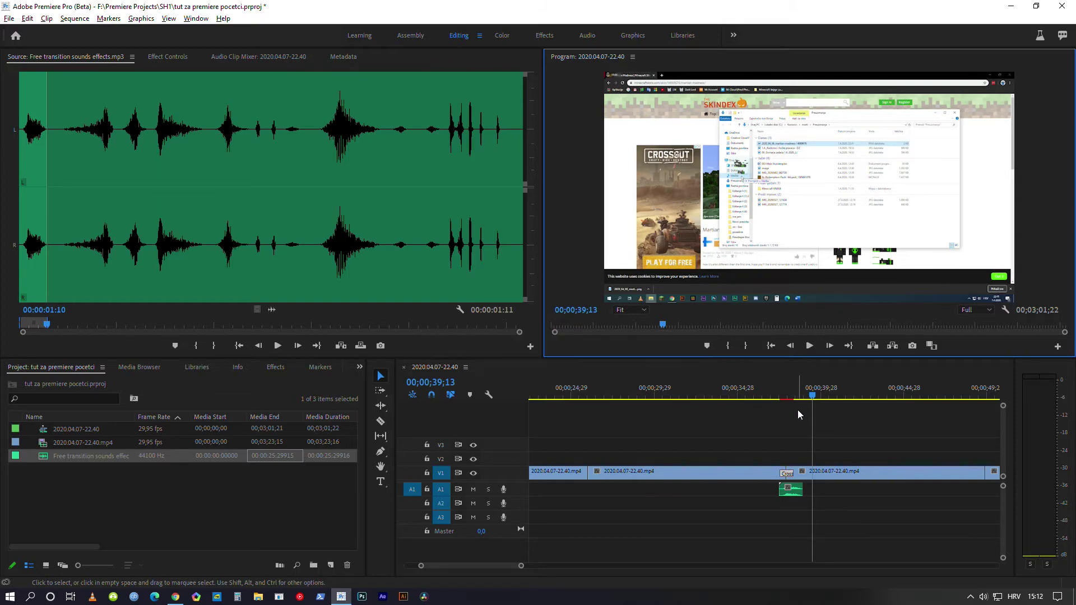
pyautogui.moveTo(819, 398); pyautogui.dragTo(817, 395)
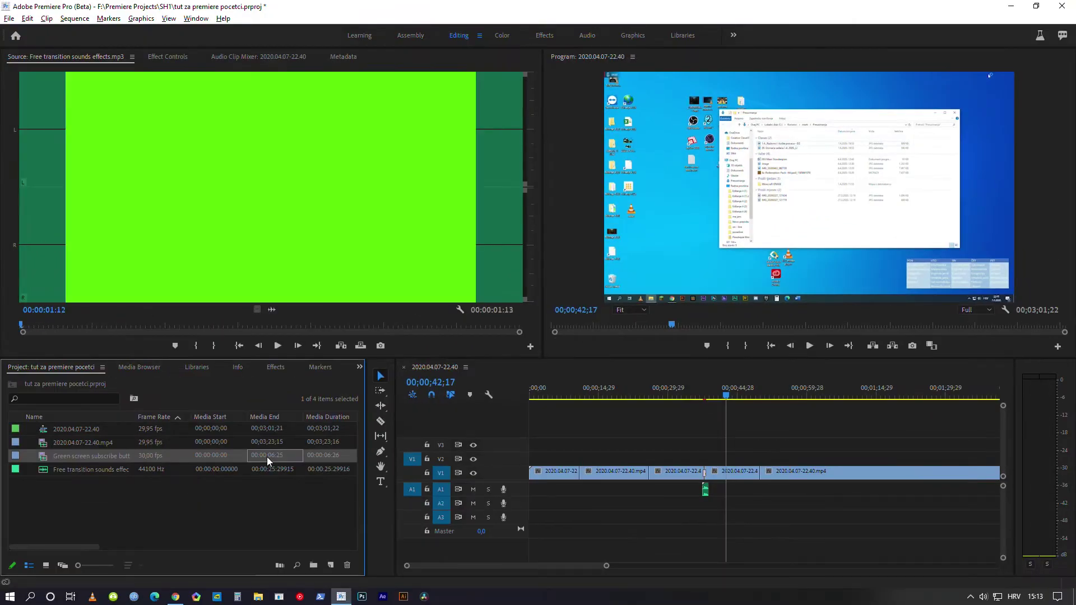
# Preview the green-screen subscribe clip from its start and drop it onto V2 around 44 seconds.
pyautogui.click(267, 348)
pyautogui.moveTo(56, 327); pyautogui.dragTo(14, 329)
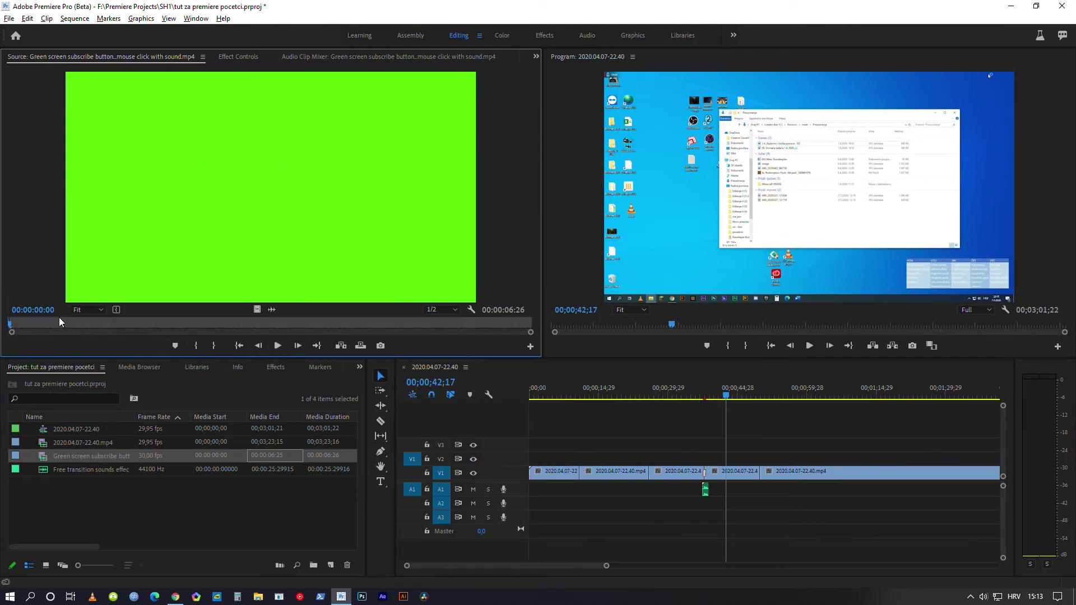
pyautogui.moveTo(19, 329)
pyautogui.mouseDown()
pyautogui.moveTo(123, 331)
pyautogui.moveTo(81, 355)
pyautogui.mouseUp()
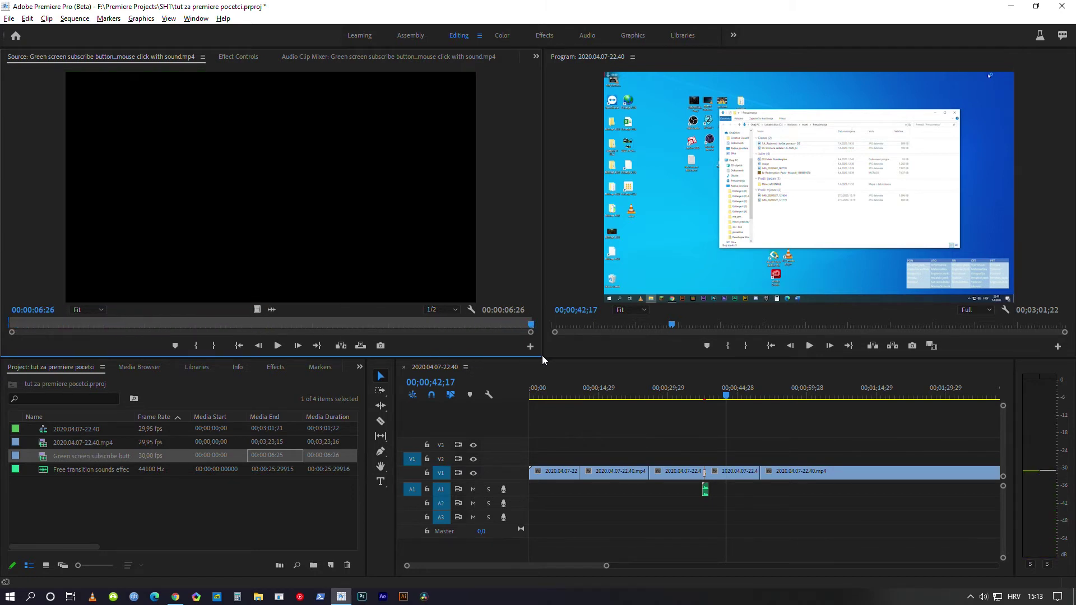
pyautogui.press('Home')
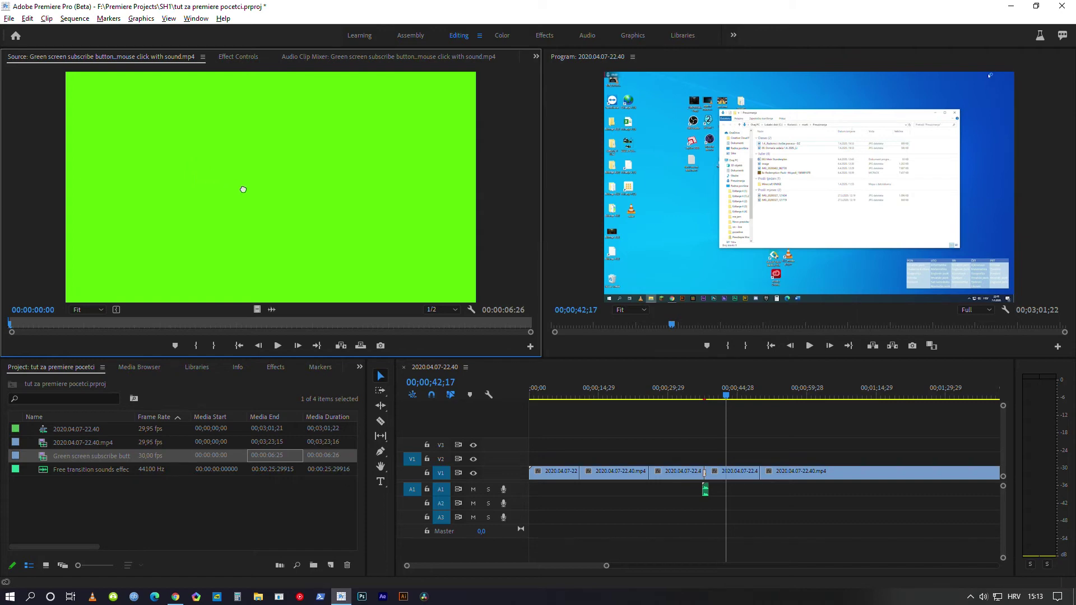
pyautogui.moveTo(508, 347); pyautogui.dragTo(736, 467)
pyautogui.moveTo(726, 399)
pyautogui.mouseDown()
pyautogui.moveTo(755, 408)
pyautogui.moveTo(730, 407)
pyautogui.mouseUp()
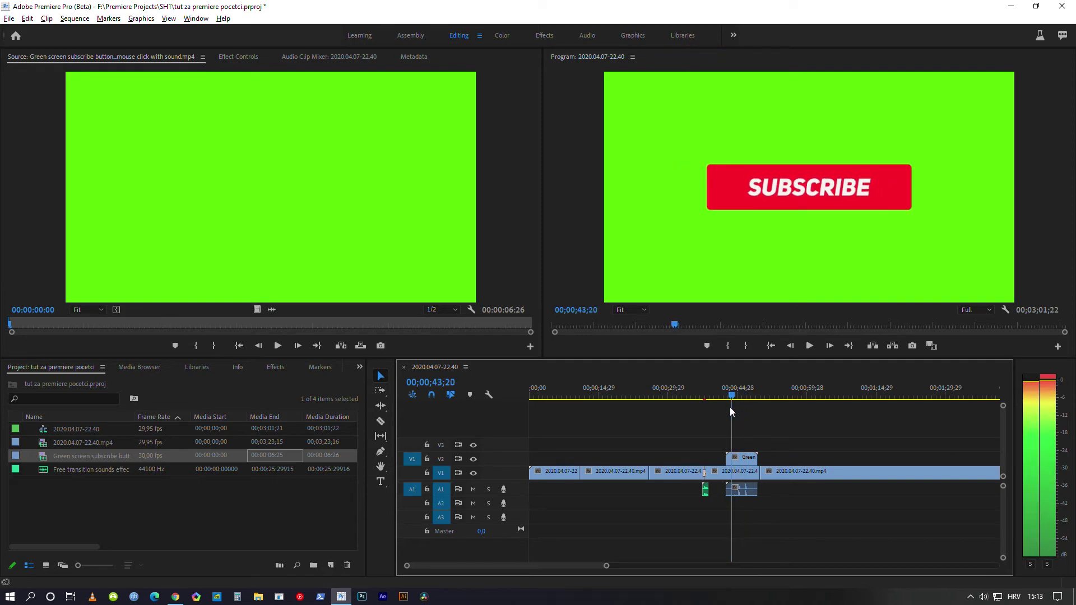
# Search the Effects for 'ultra key' and drop Ultra Key onto the green subscribe clip on V2.
pyautogui.click(274, 367)
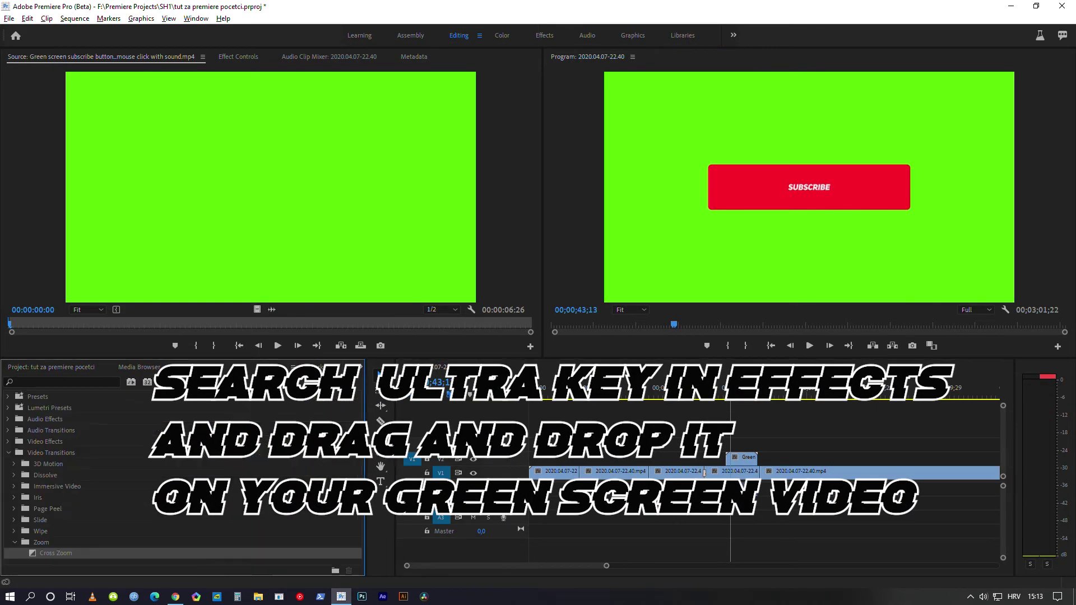
pyautogui.click(49, 381)
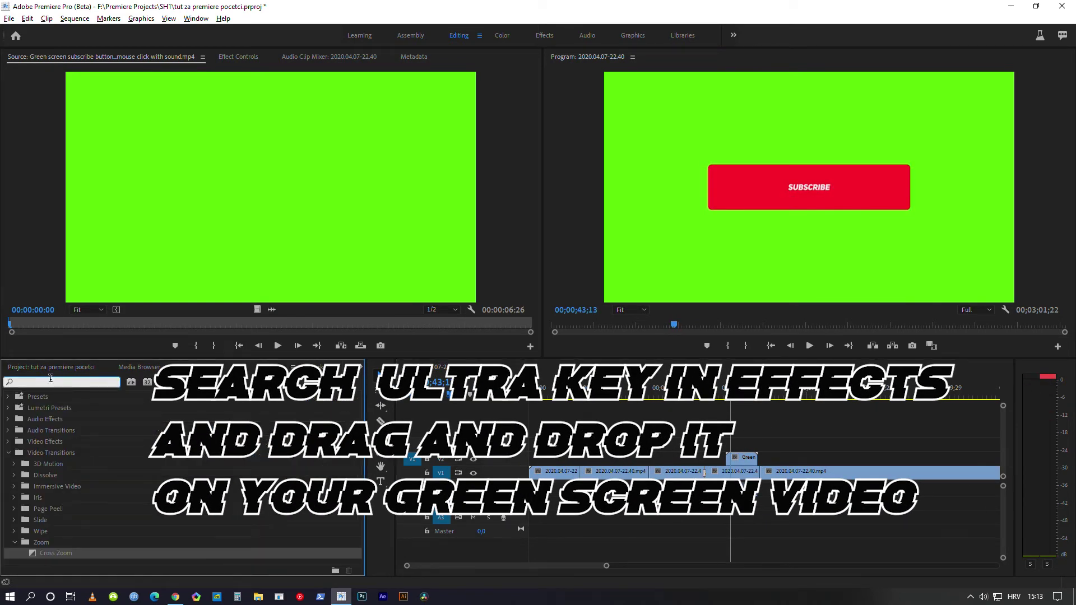
pyautogui.write('ultra ')
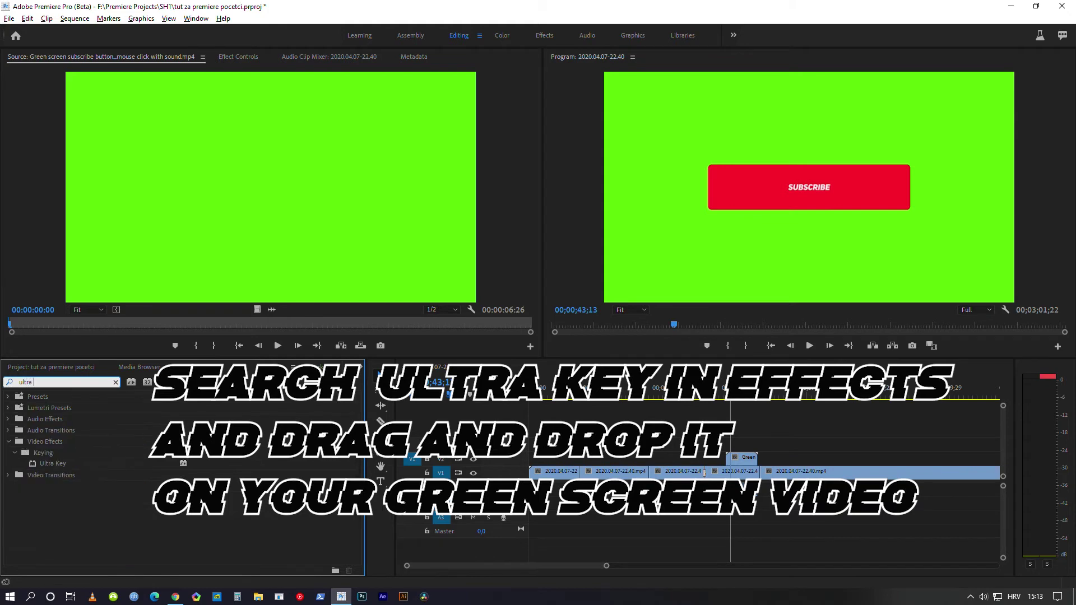
pyautogui.write('j')
pyautogui.press('BackSpace')
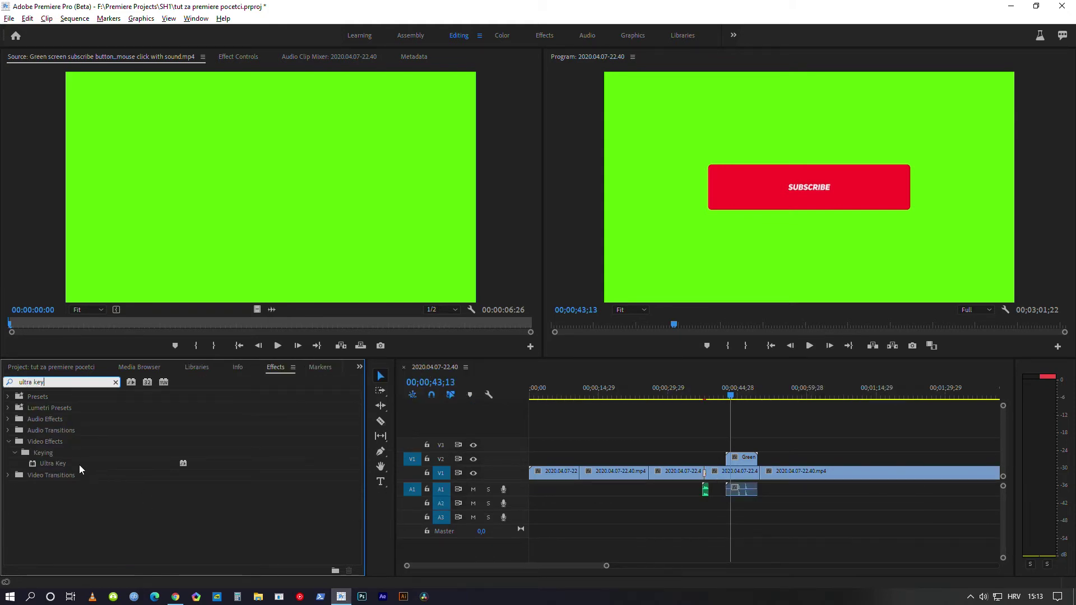
pyautogui.moveTo(82, 470)
pyautogui.mouseDown()
pyautogui.moveTo(727, 478)
pyautogui.moveTo(750, 459)
pyautogui.mouseUp()
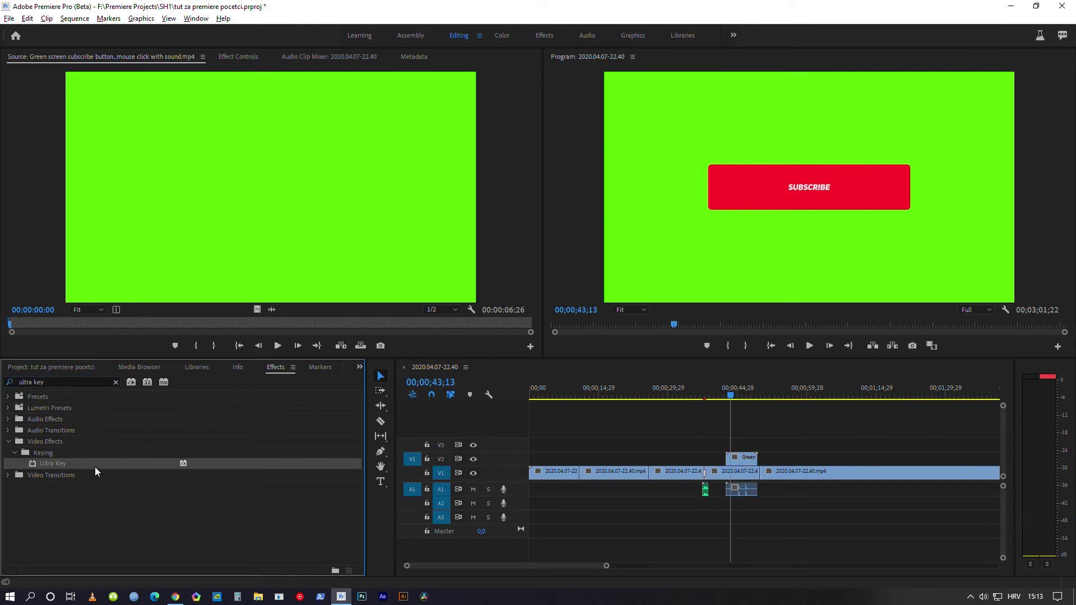
pyautogui.moveTo(134, 460)
pyautogui.mouseDown()
pyautogui.moveTo(218, 466)
pyautogui.moveTo(451, 430)
pyautogui.mouseUp()
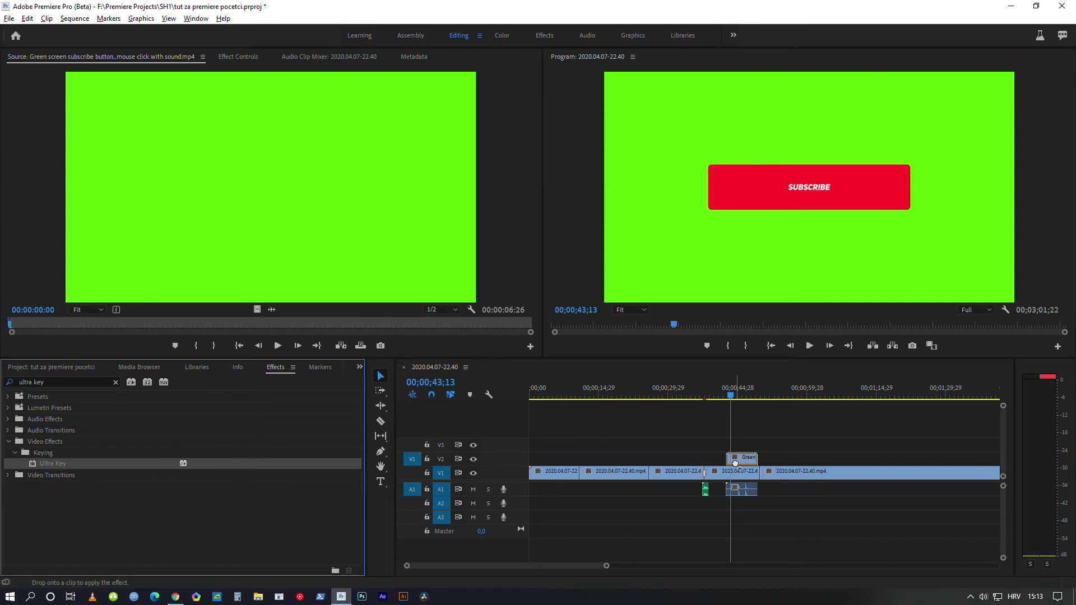
pyautogui.moveTo(736, 464); pyautogui.dragTo(736, 463)
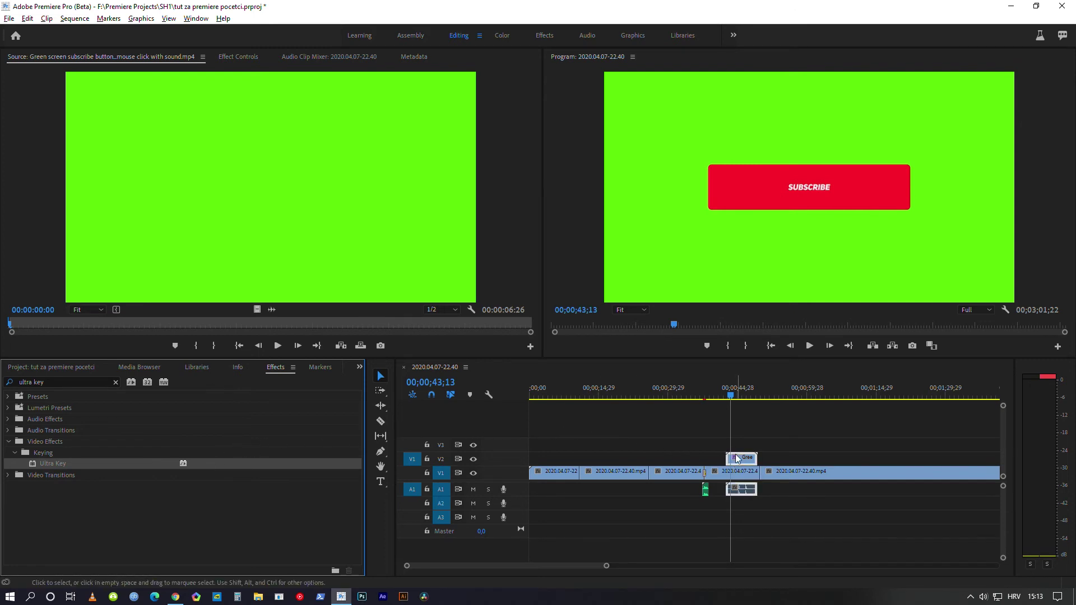
pyautogui.click(733, 397)
pyautogui.moveTo(734, 397); pyautogui.dragTo(728, 401)
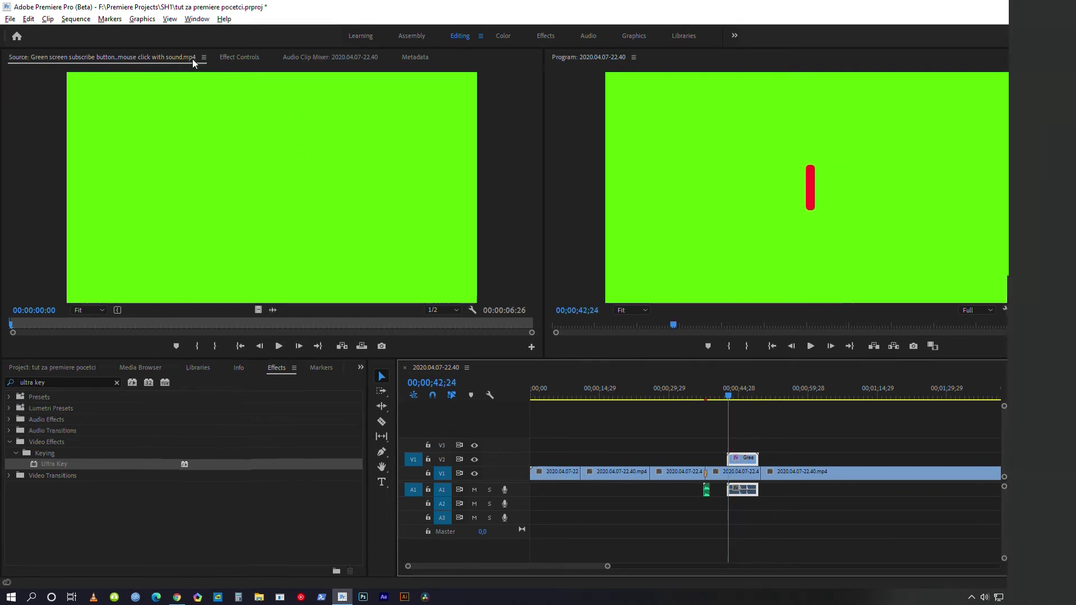
# Set Ultra Key's Key Color to the sampled green background and play the keyed button over the recording.
pyautogui.click(255, 54)
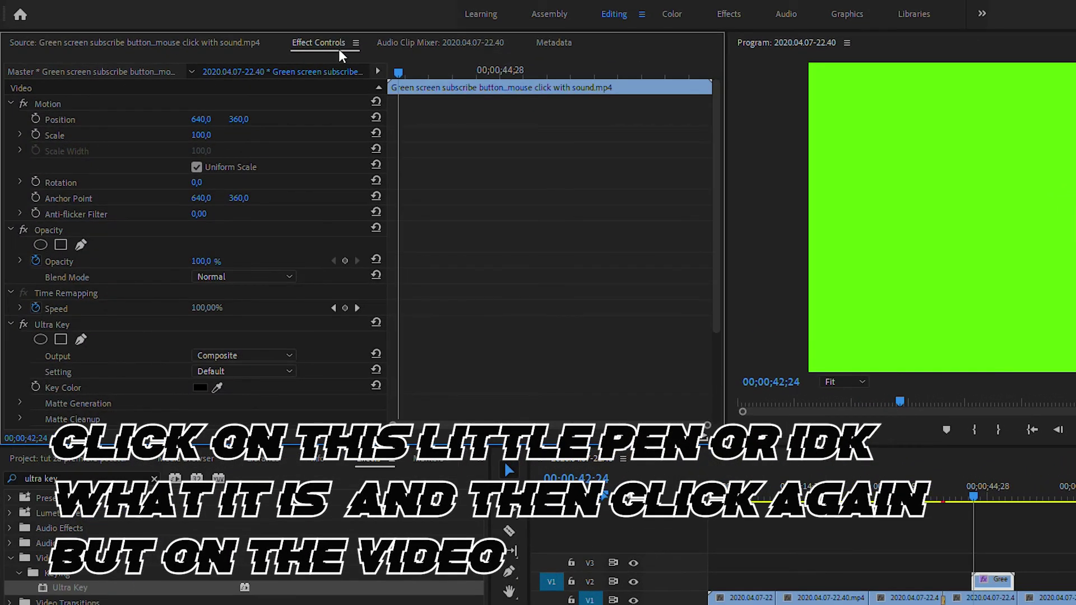
pyautogui.click(217, 387)
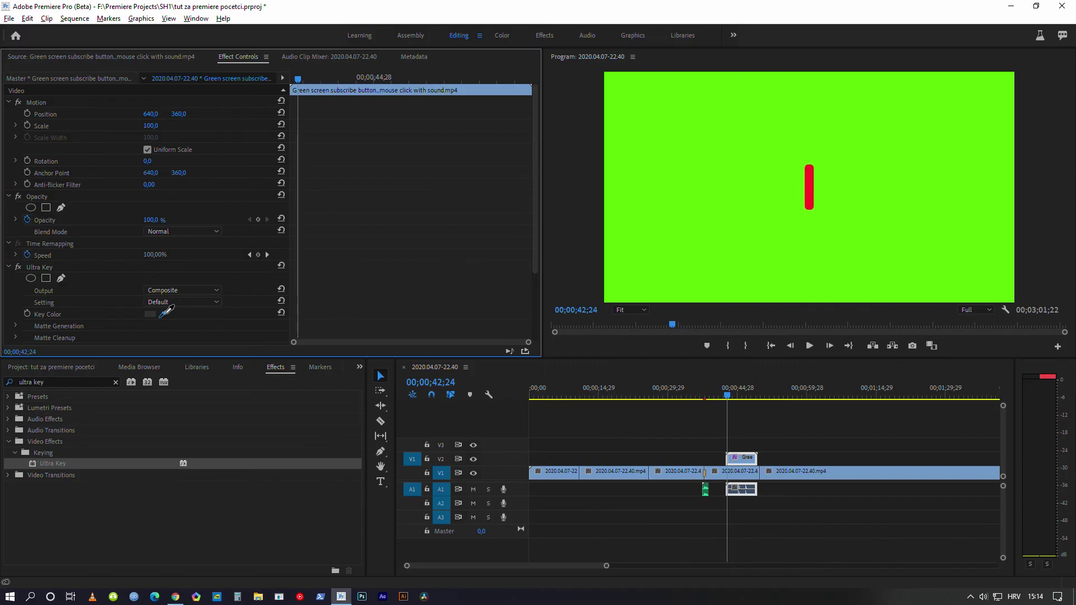
pyautogui.click(668, 226)
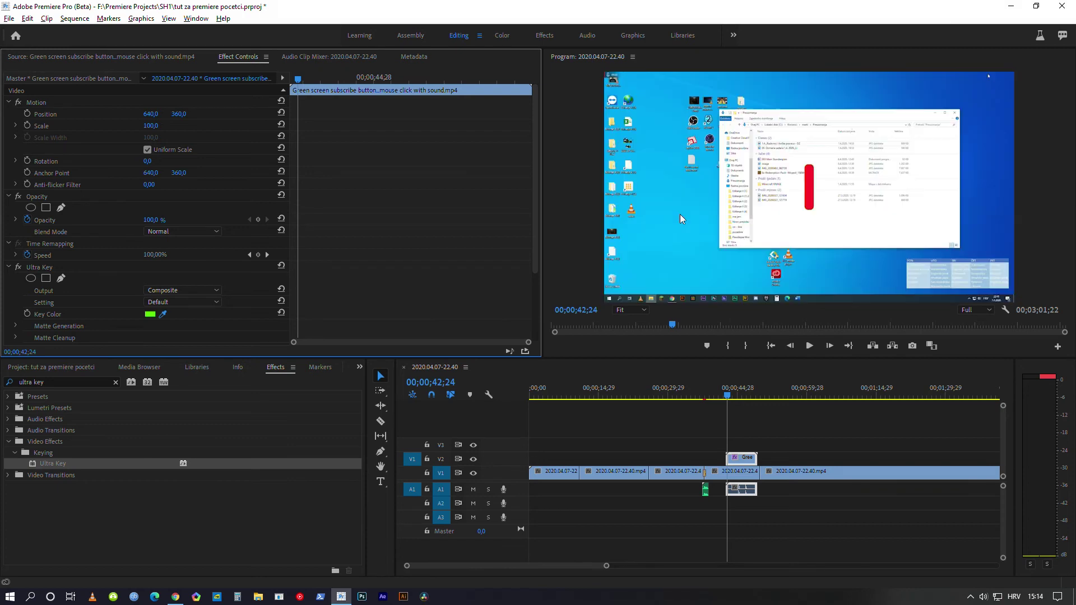
pyautogui.click(809, 346)
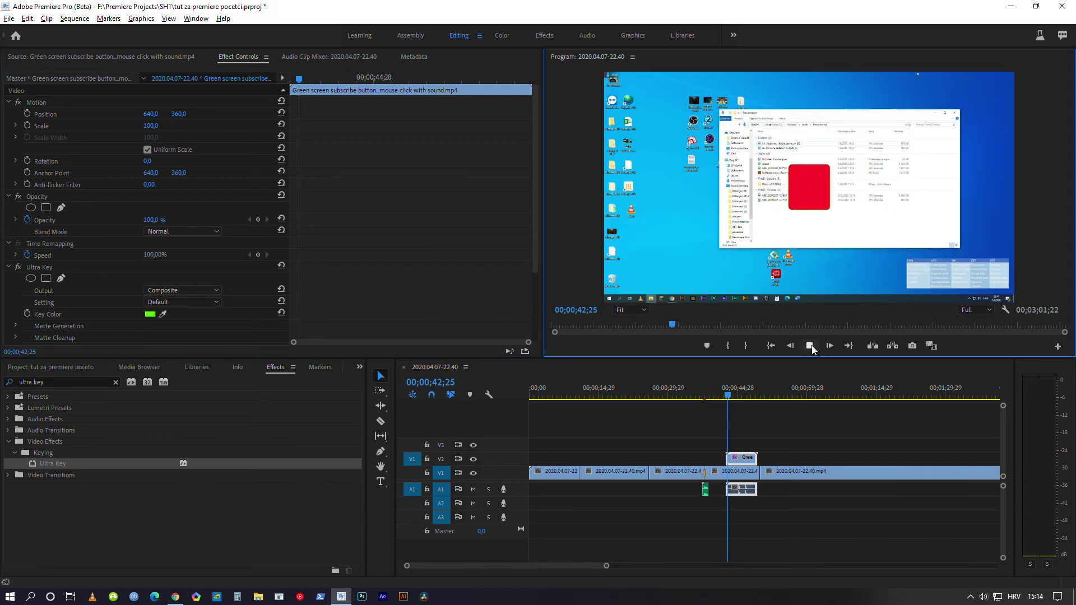